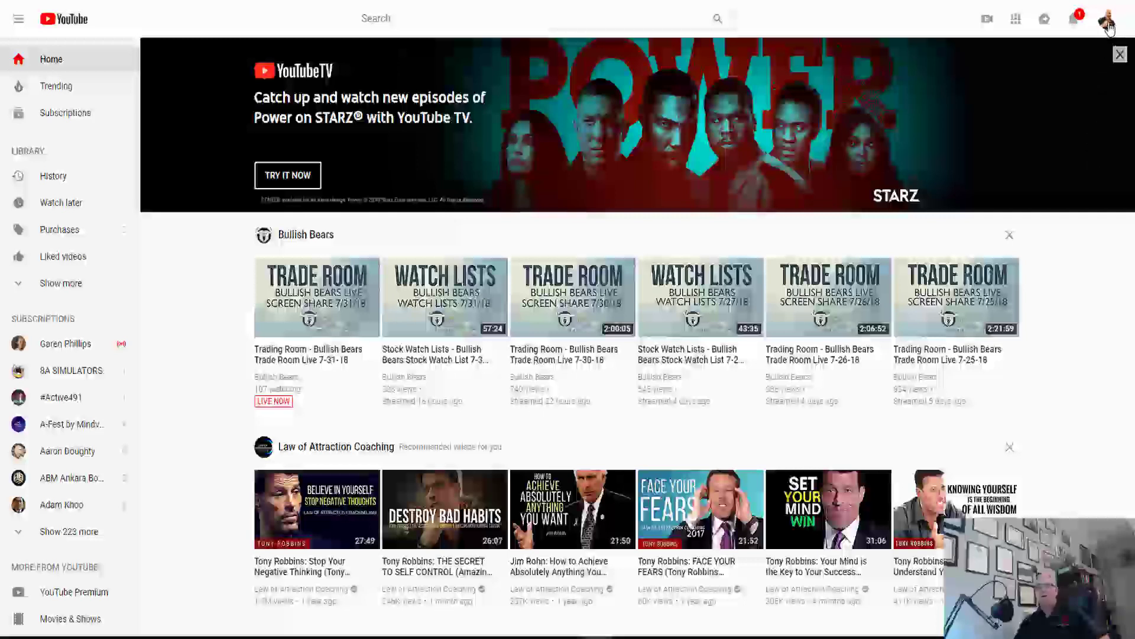
Go to Creator Studio from the account menu under the avatar.
click(1109, 27)
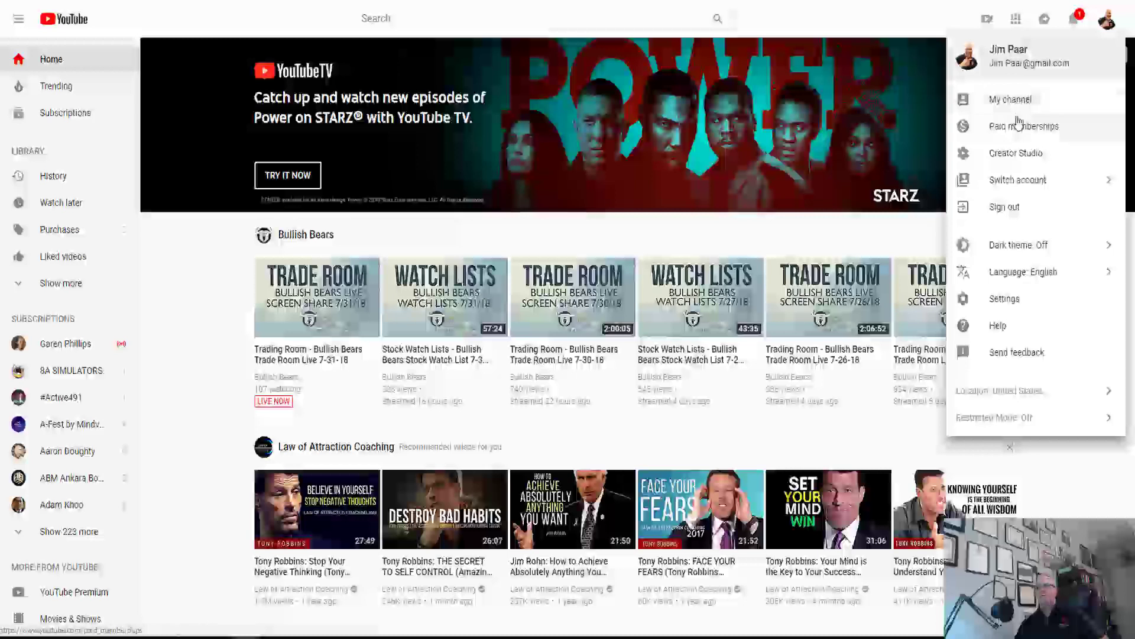
click(1004, 156)
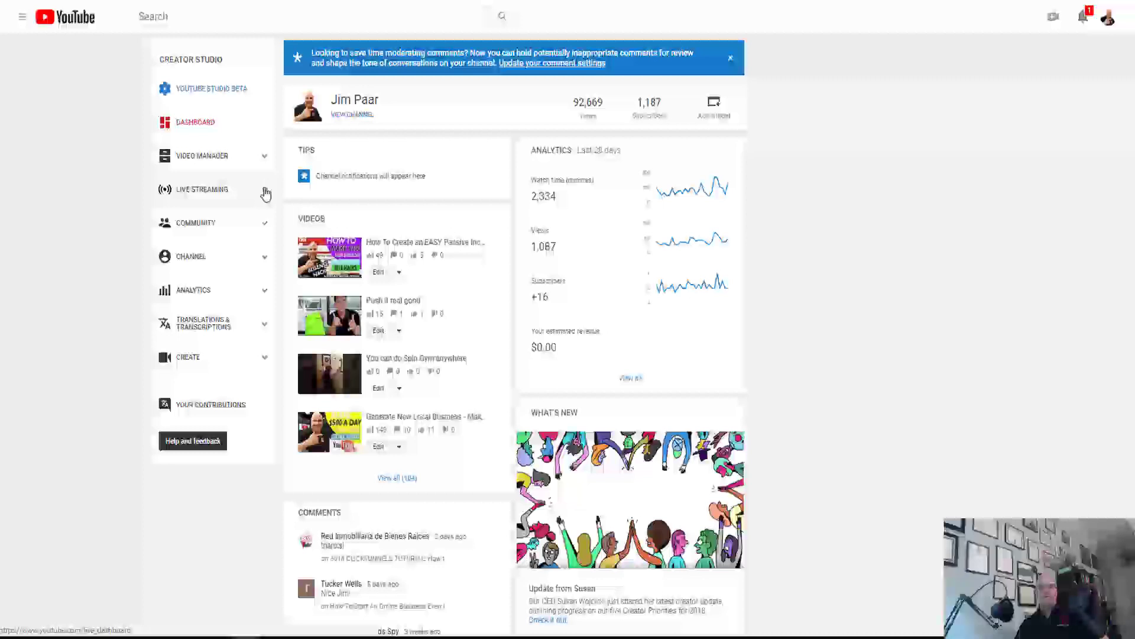
Show the Live Streaming Events page listing the two upcoming events.
click(266, 193)
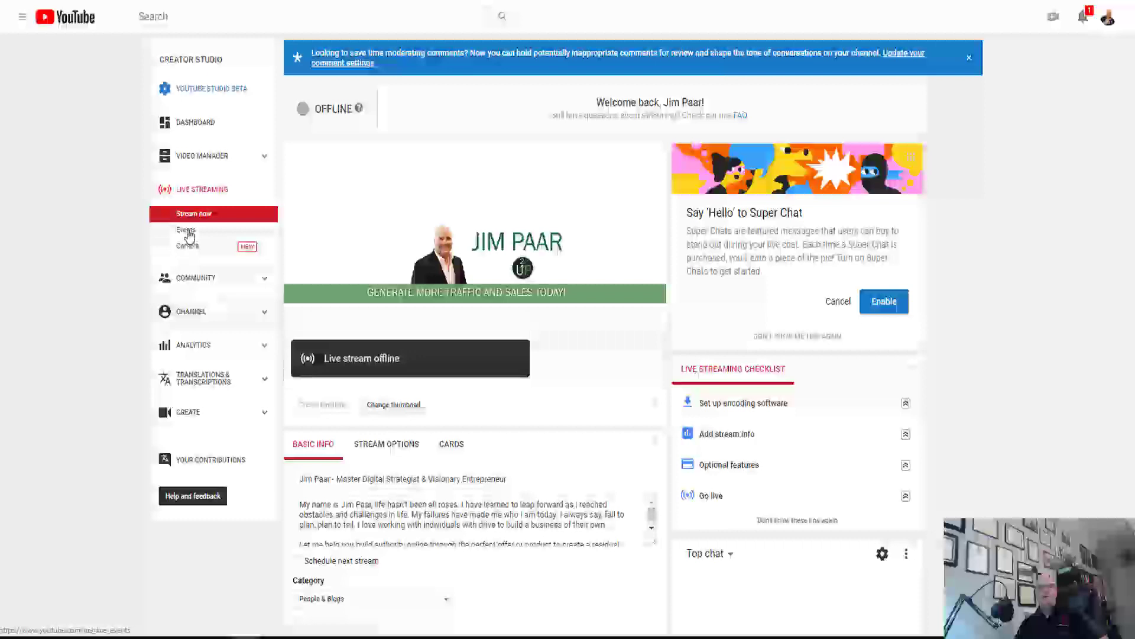
click(187, 231)
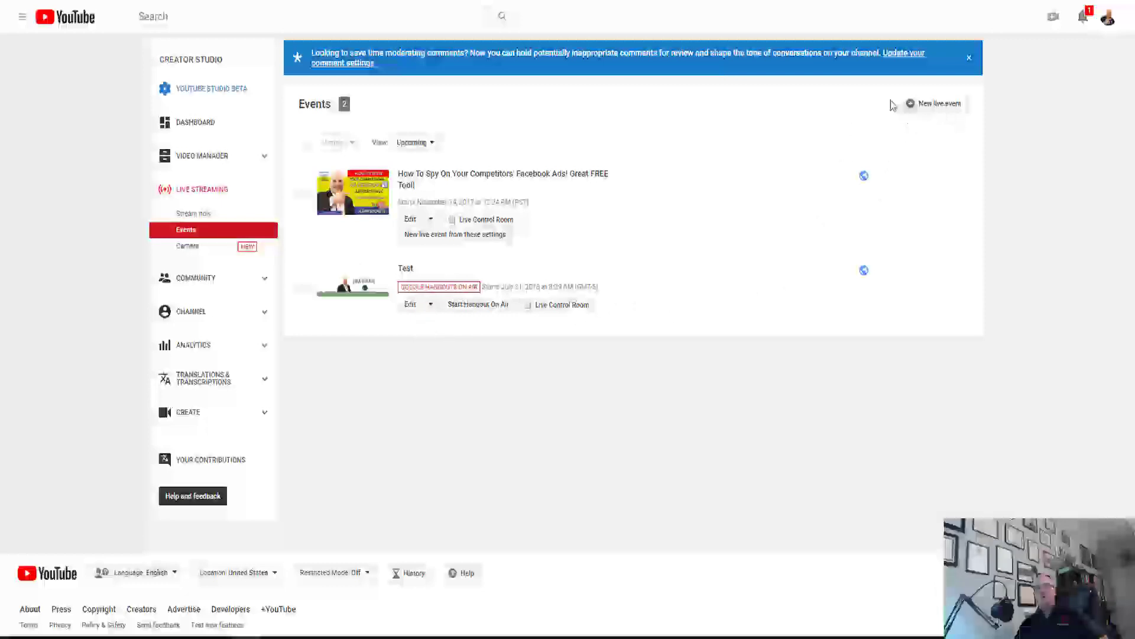
Create a live event titled 'Google Hangouts Test', trying Custom type before settling on Quick.
click(931, 108)
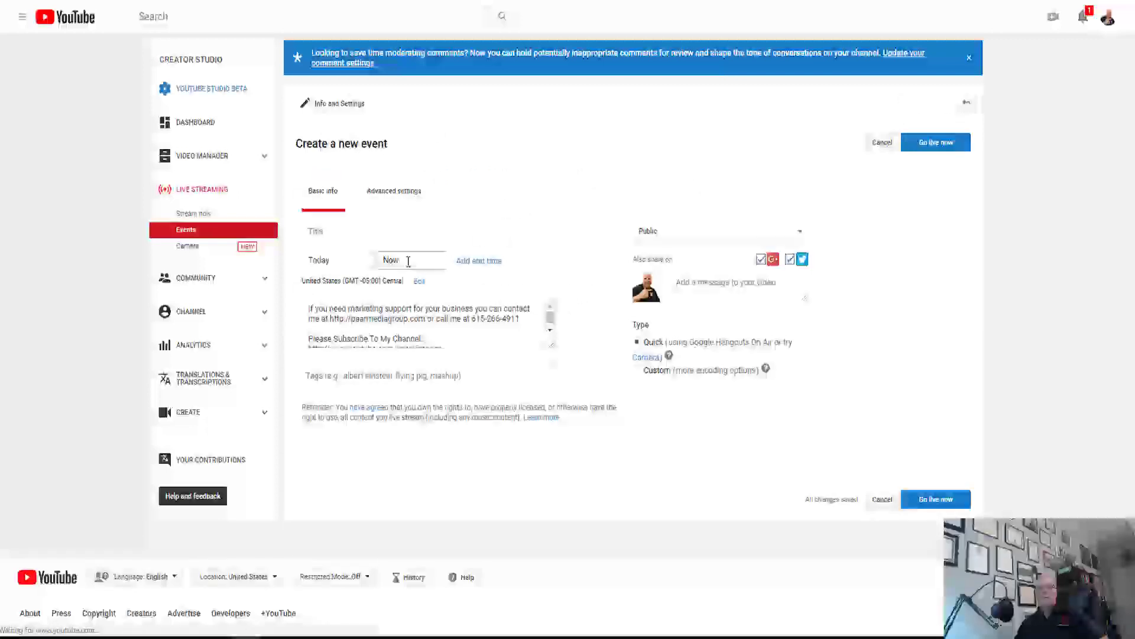
click(384, 238)
text(G)
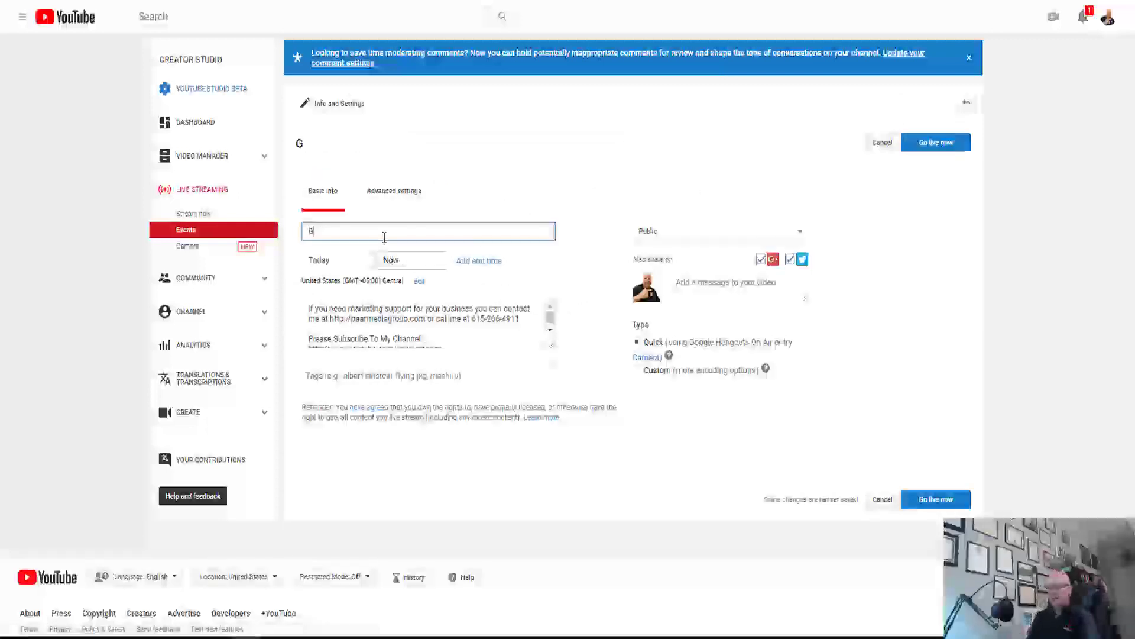
text(oogle Han)
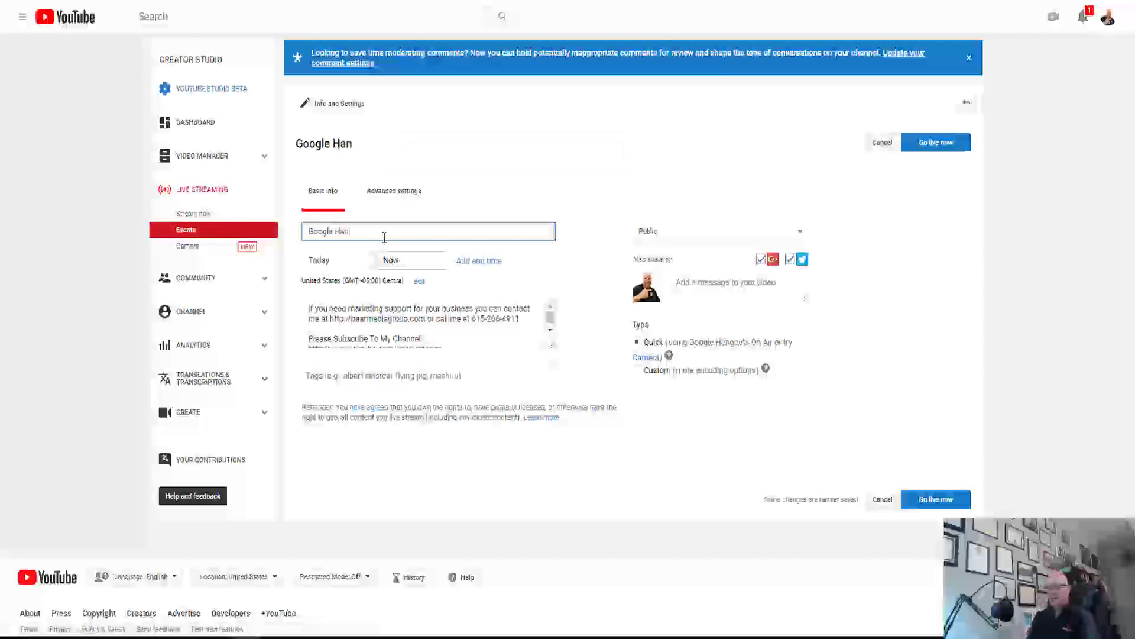
text(gouts Test)
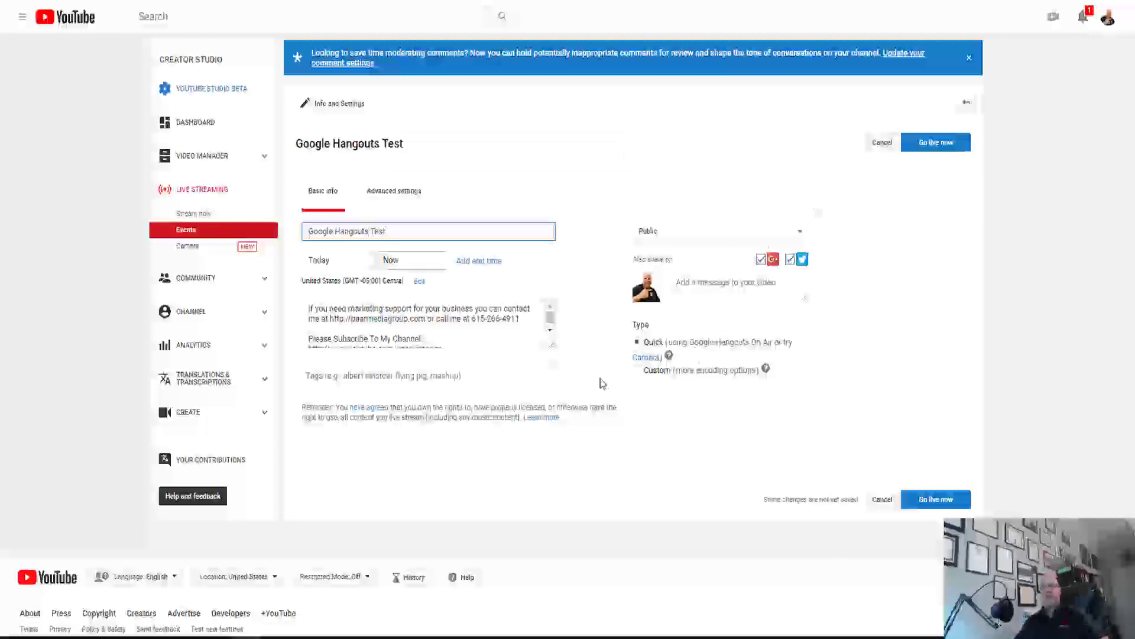
click(349, 372)
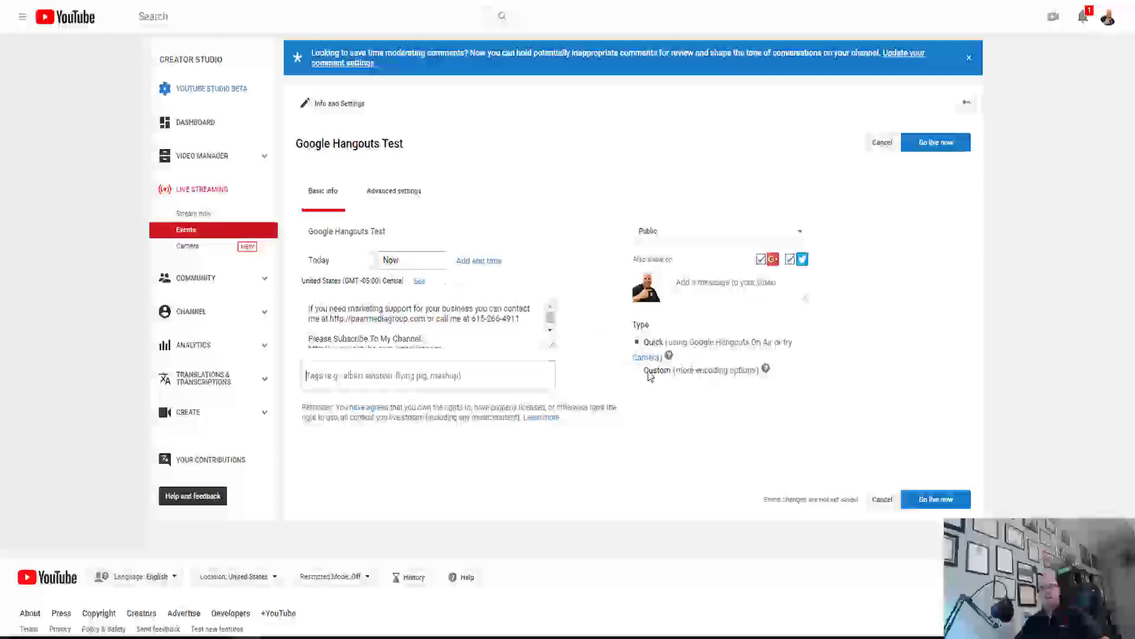
click(636, 371)
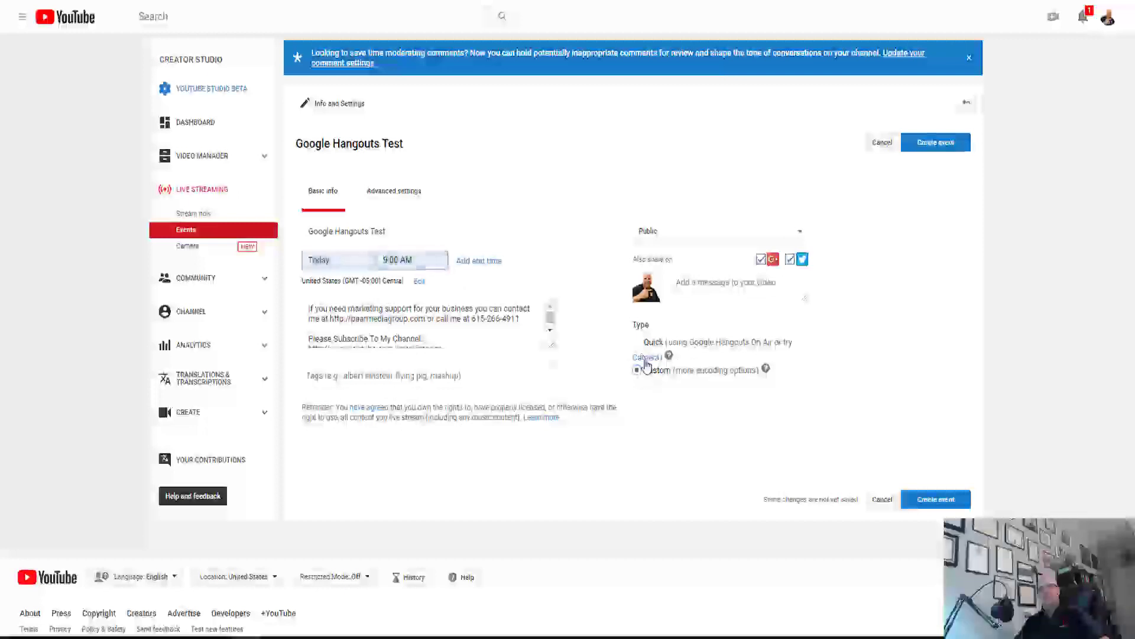
click(637, 342)
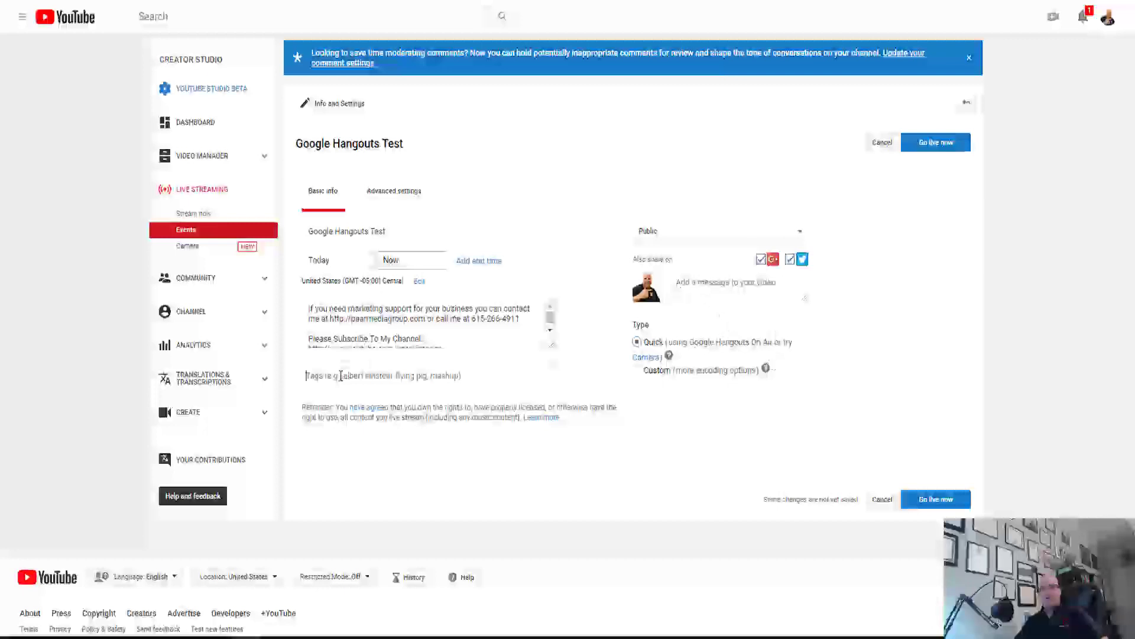
click(354, 325)
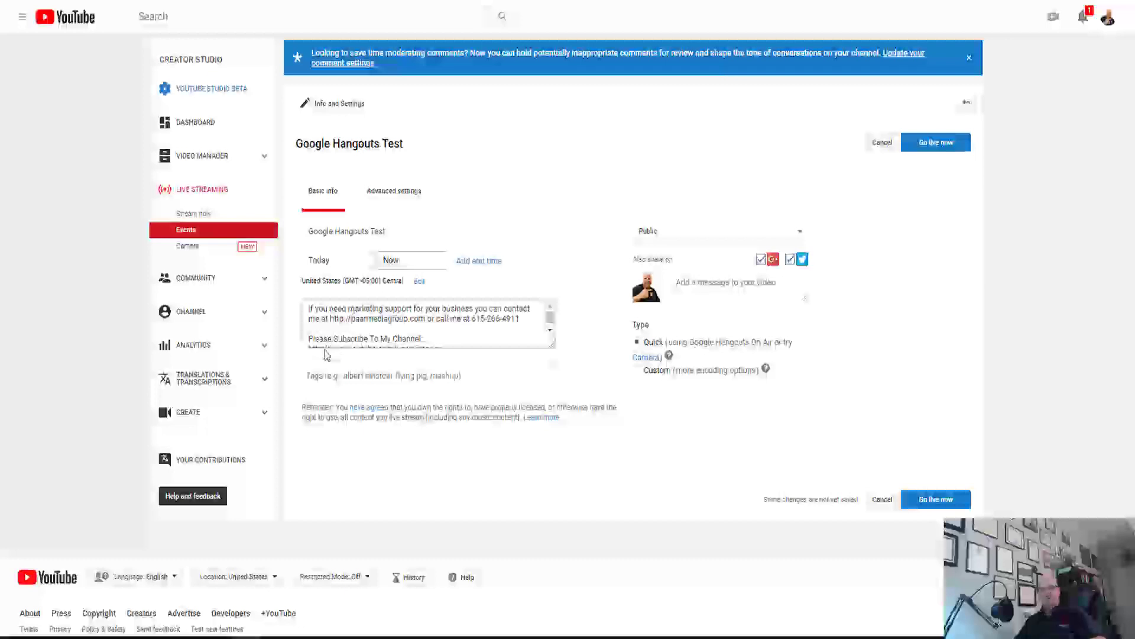
click(420, 375)
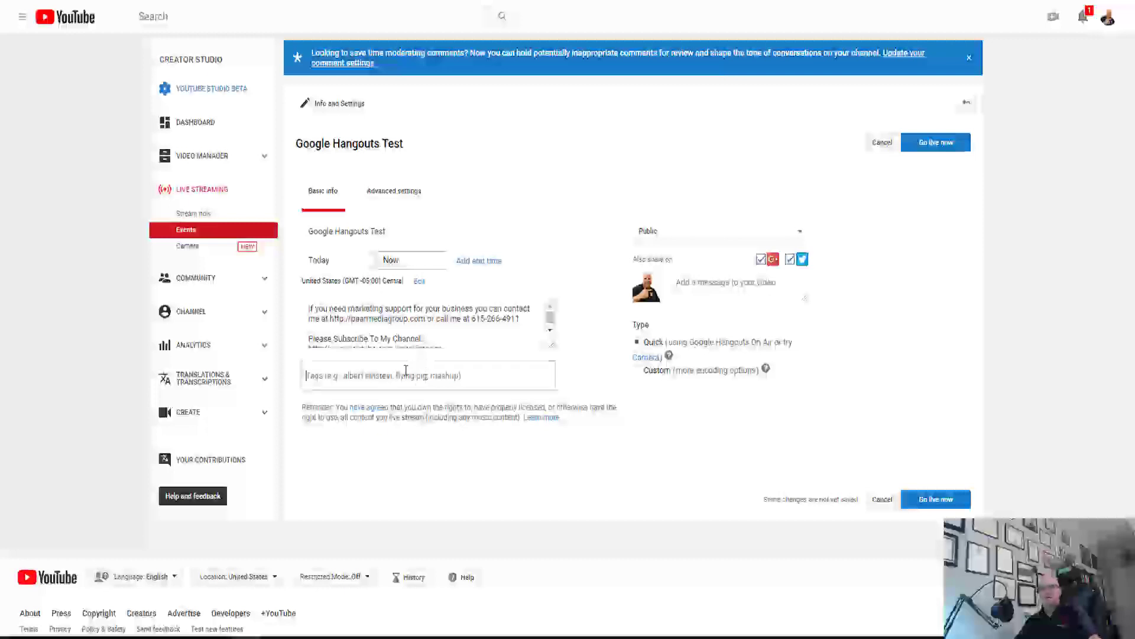
click(402, 375)
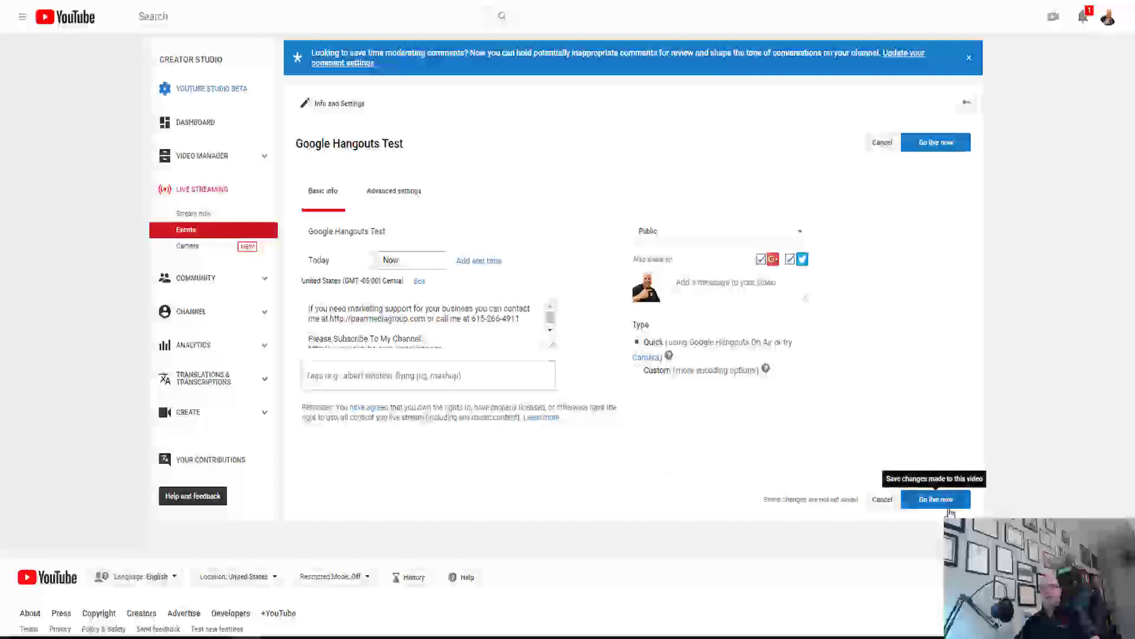
click(931, 504)
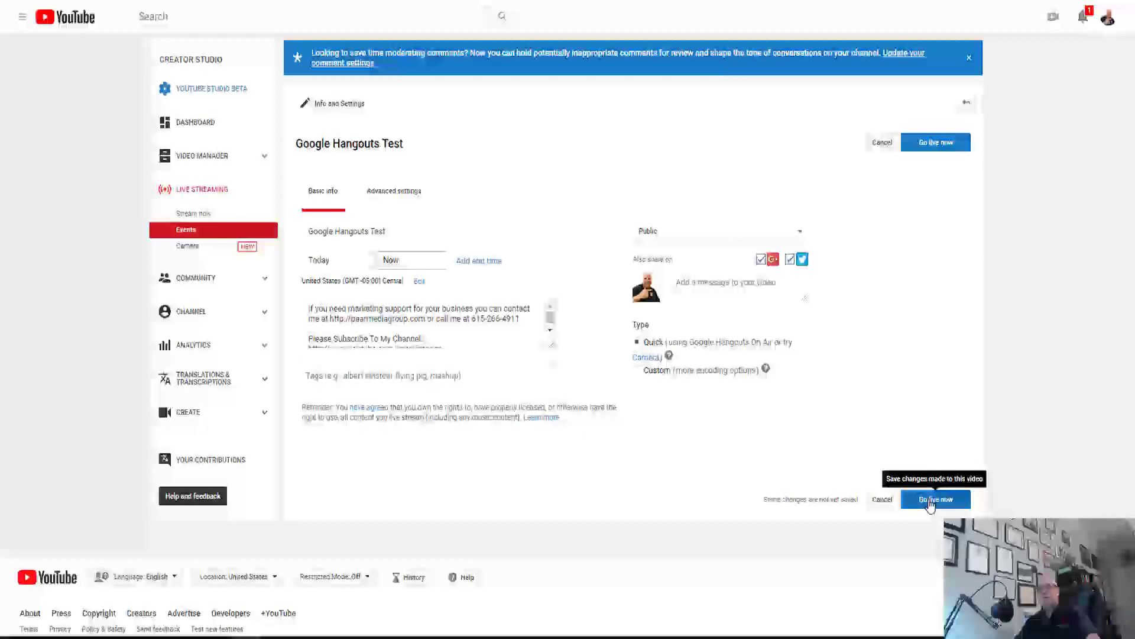
Launch the Hangouts On Air event, then exit full screen and slightly widen the call window.
click(929, 504)
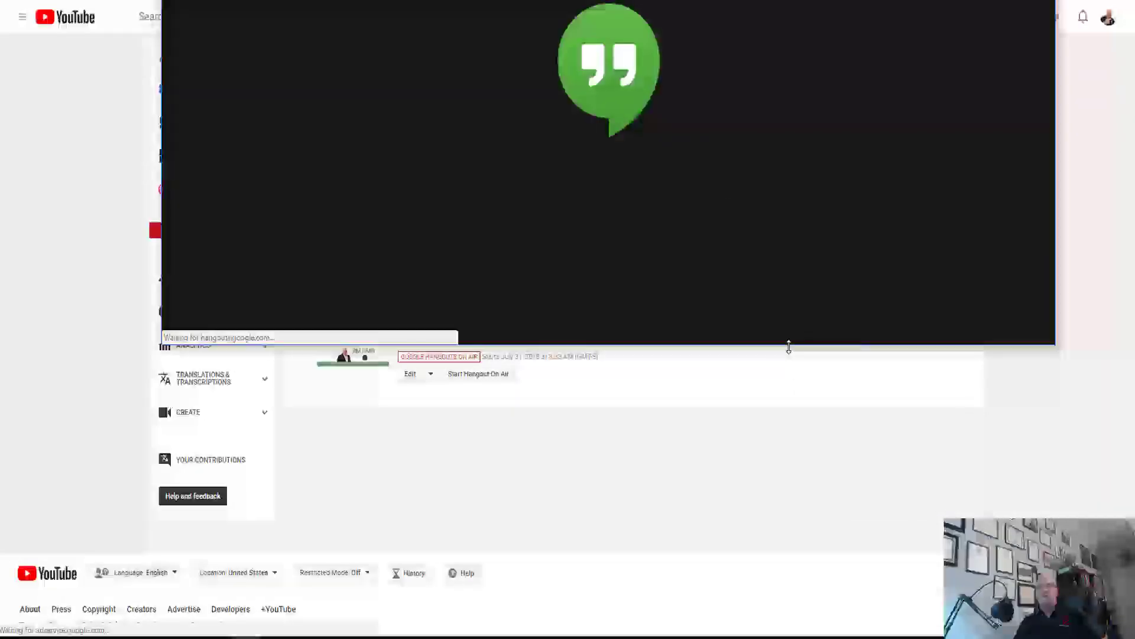
drag(788, 347, 790, 633)
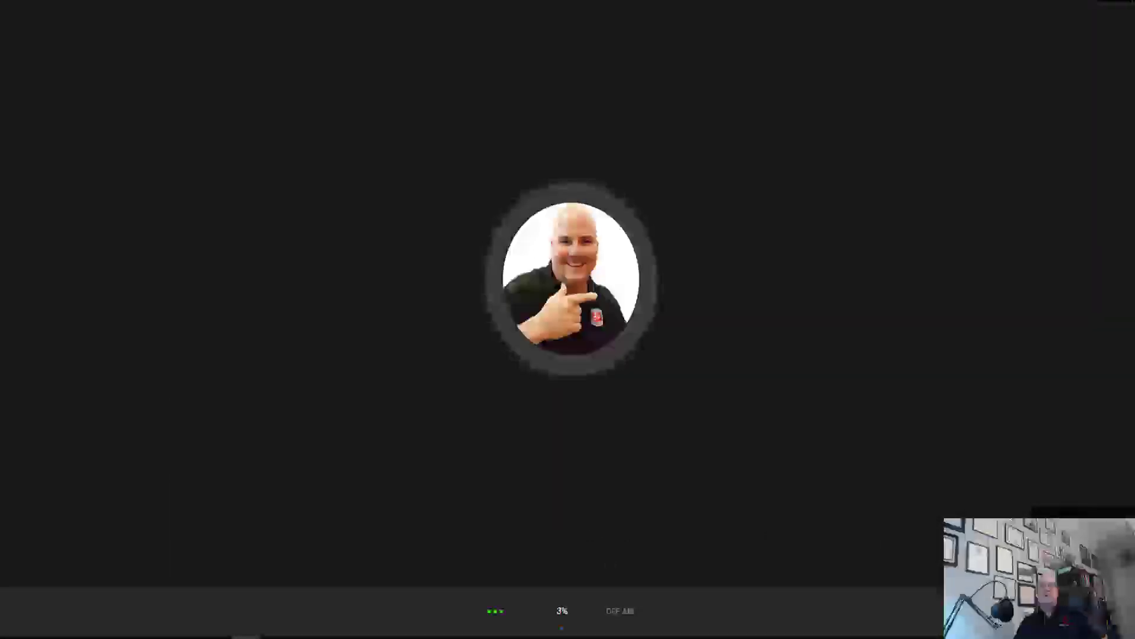
key(Escape)
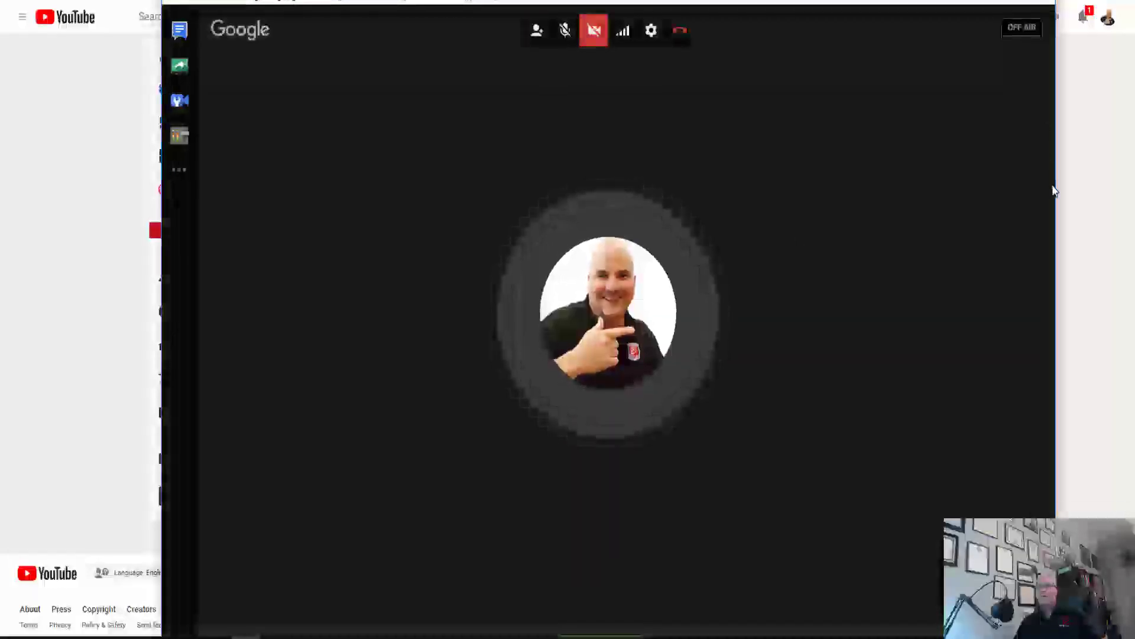
drag(1054, 190, 1132, 195)
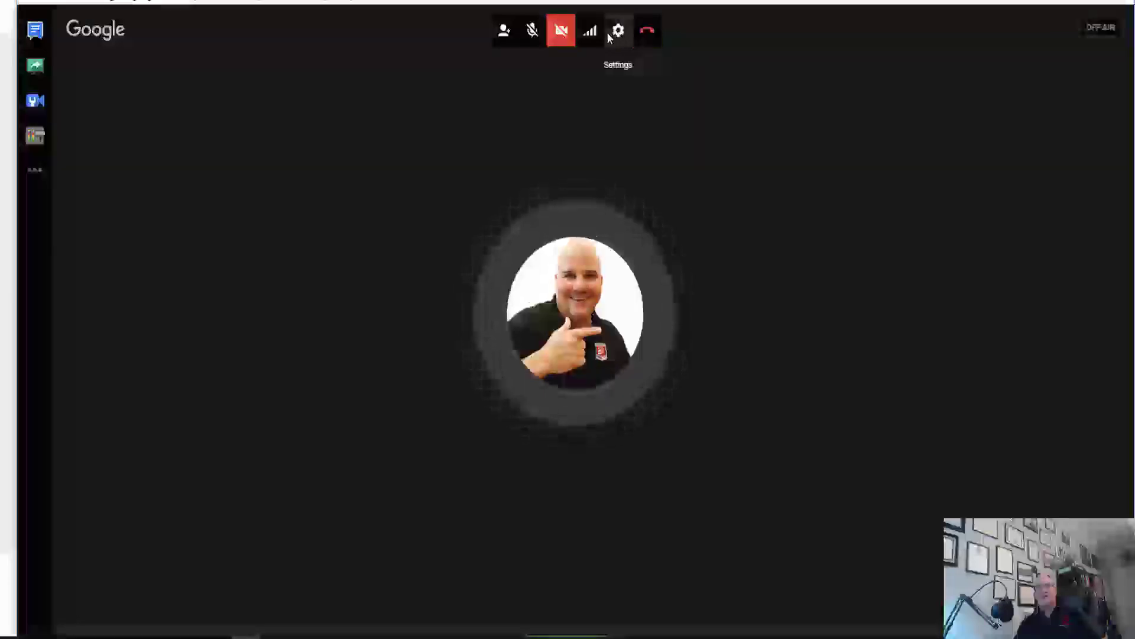
Review the webcam, microphone and speaker choices from the camera warning and save them.
click(558, 34)
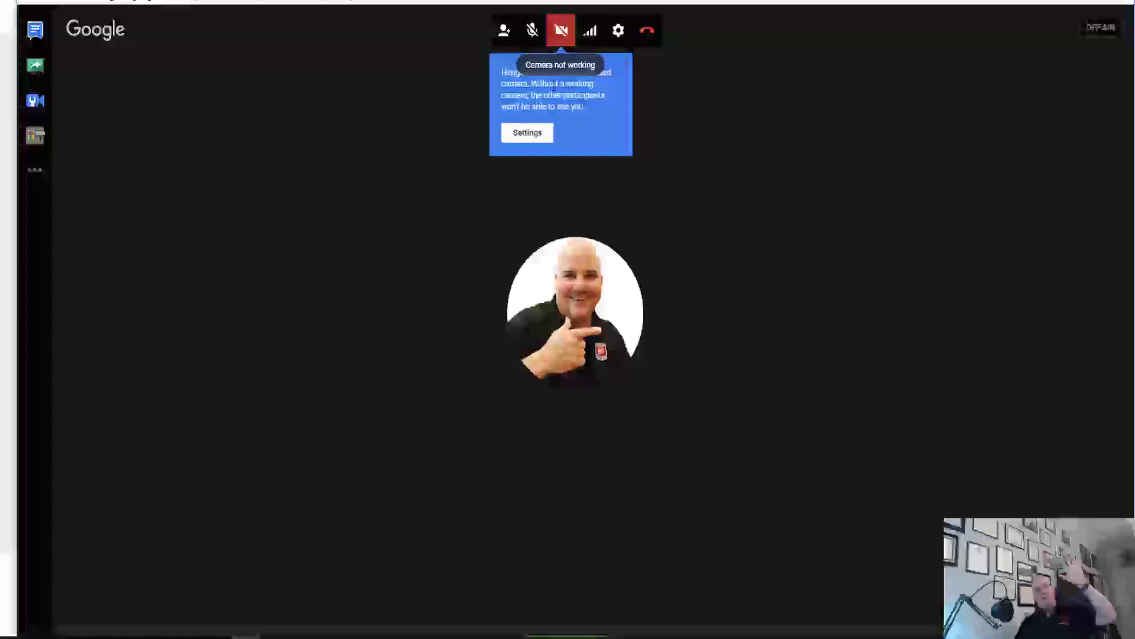
click(536, 133)
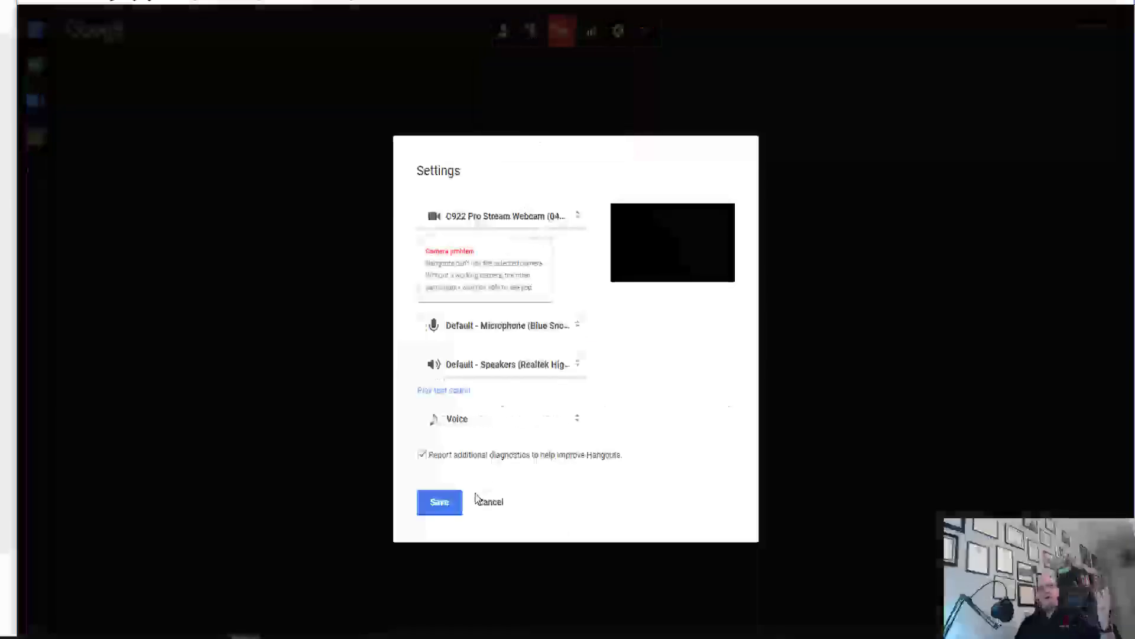
click(440, 504)
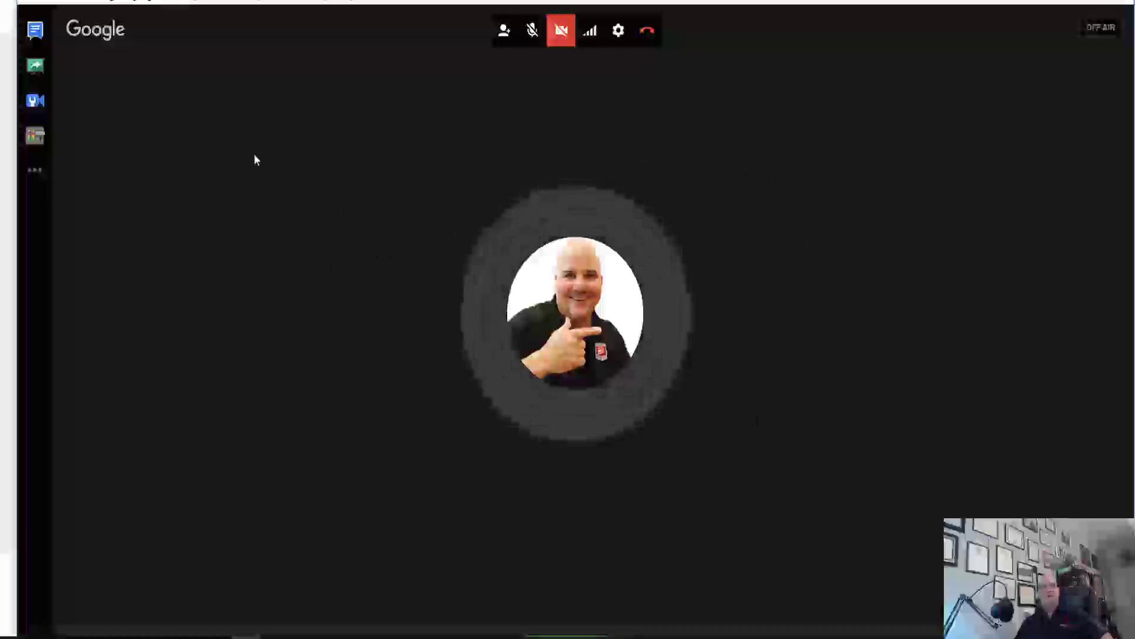
Dismiss the Control Room intro, close that panel, and reopen the group chat beside the call.
click(36, 32)
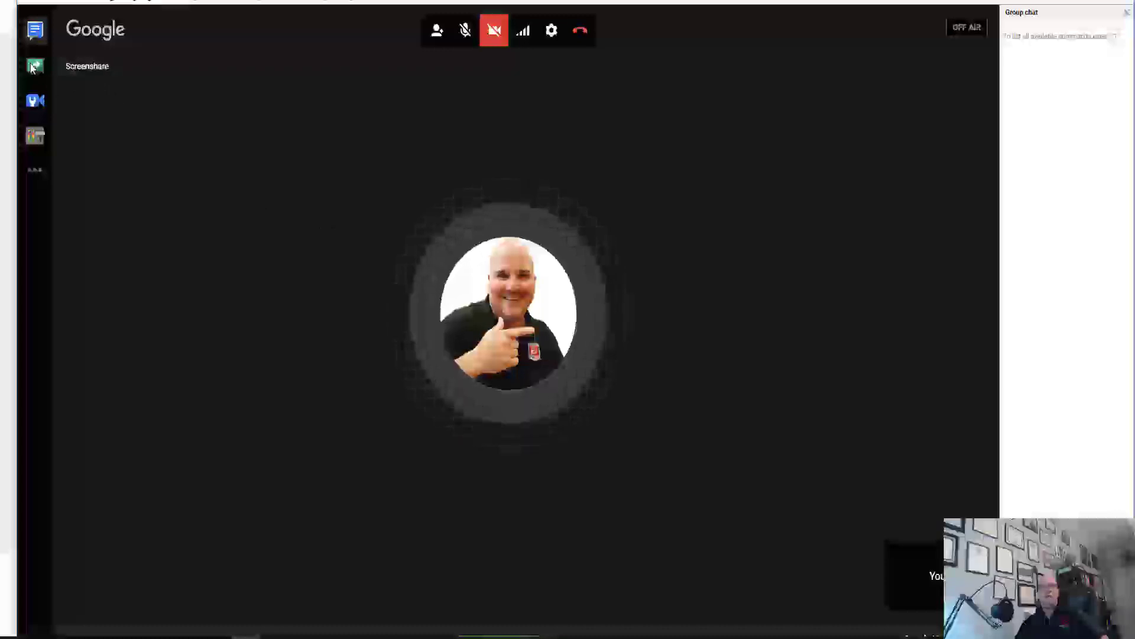
click(37, 137)
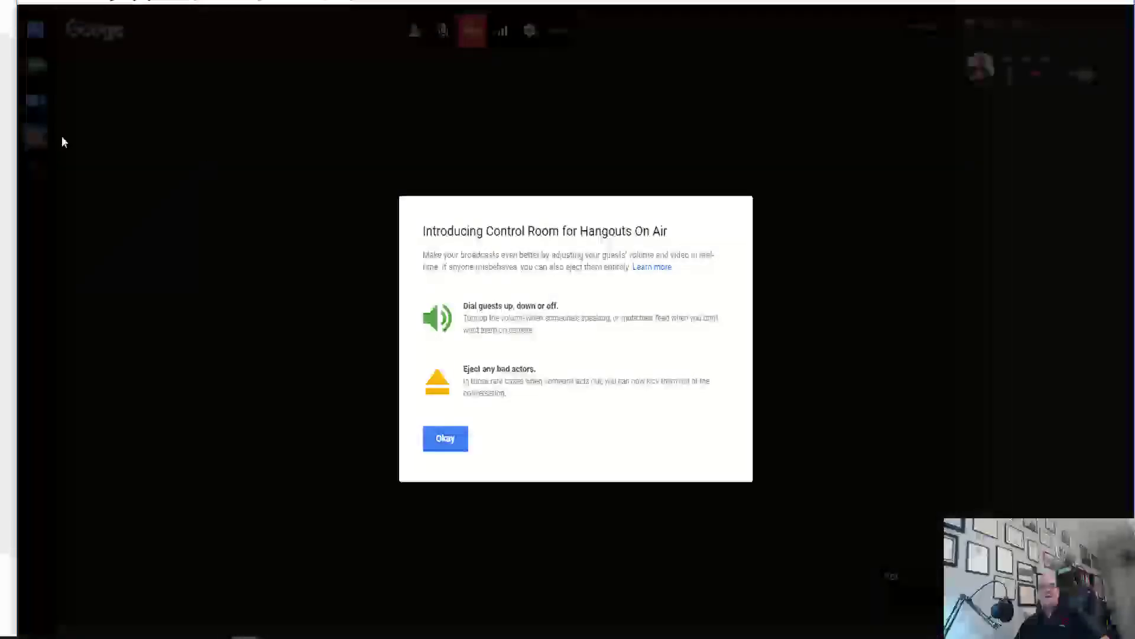
click(447, 439)
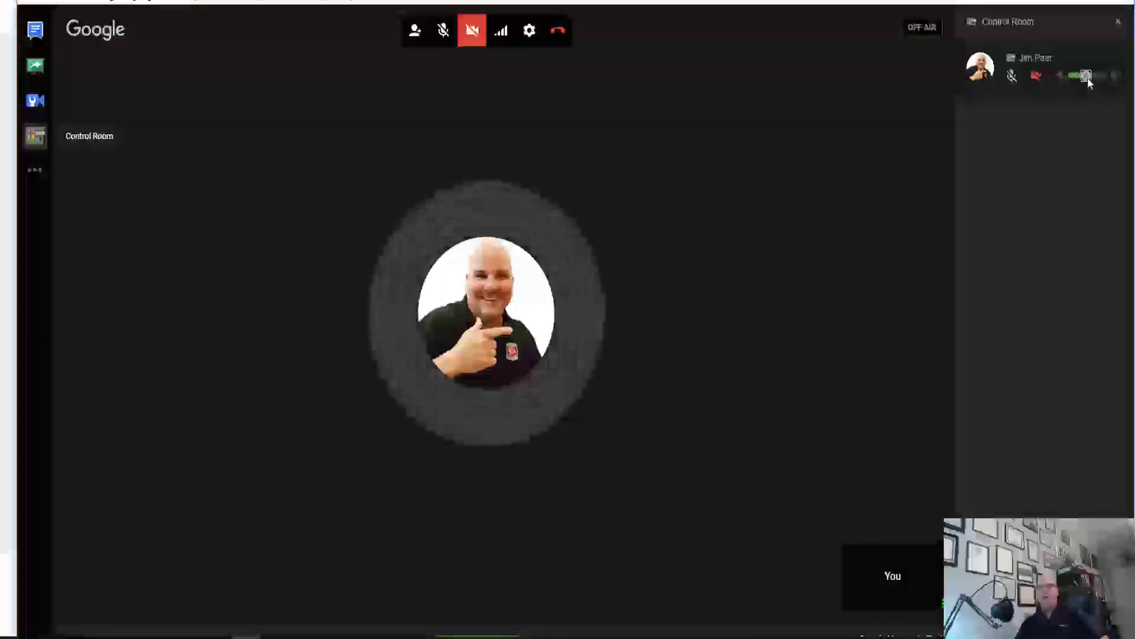
click(1119, 26)
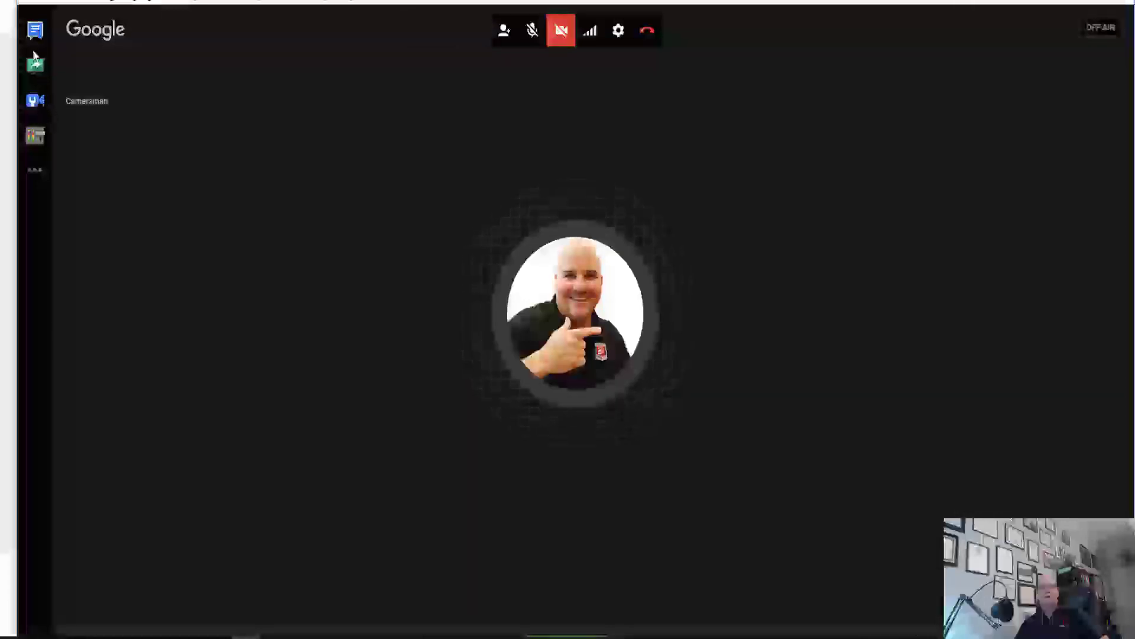
click(35, 30)
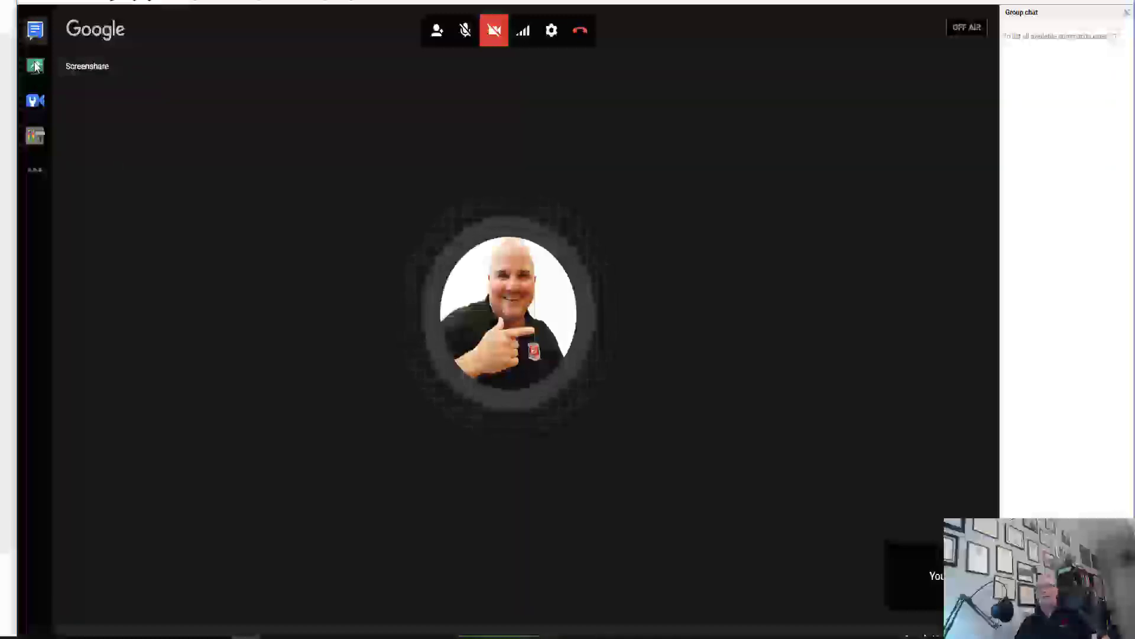
Share Screen 2 from the Your Entire Screen options into the Hangouts call.
click(37, 65)
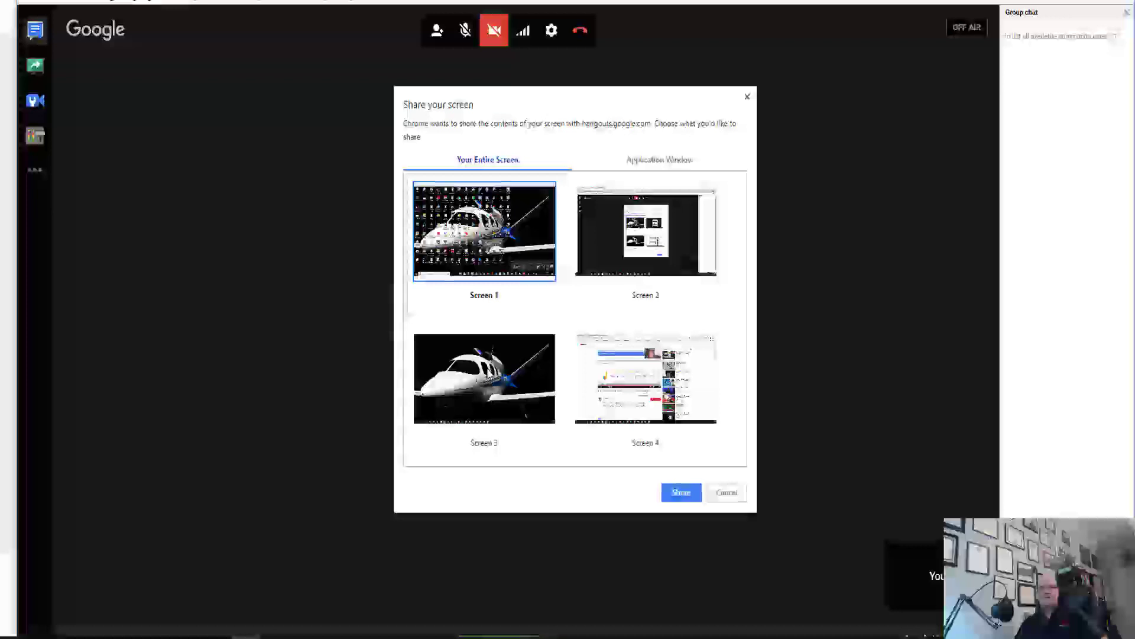
click(639, 397)
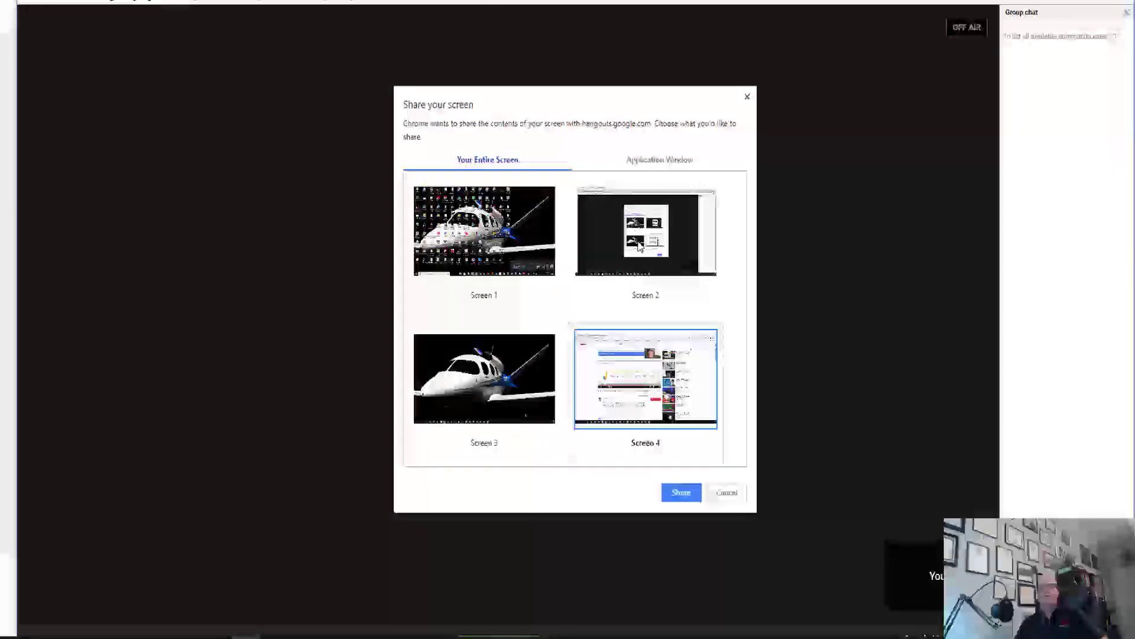
click(613, 225)
click(680, 491)
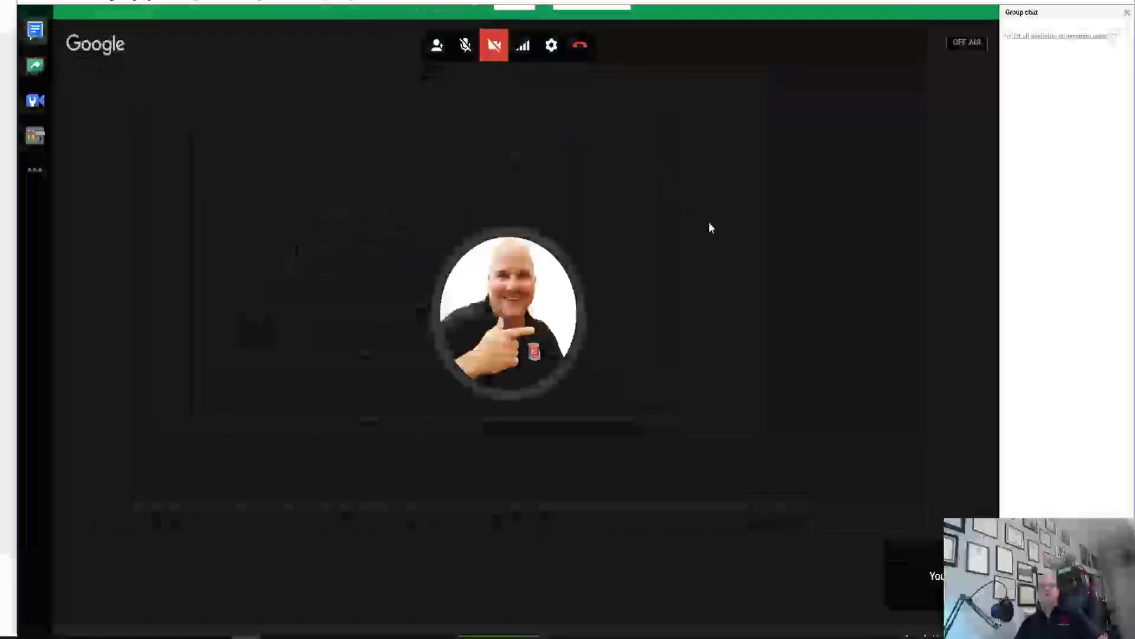
click(495, 30)
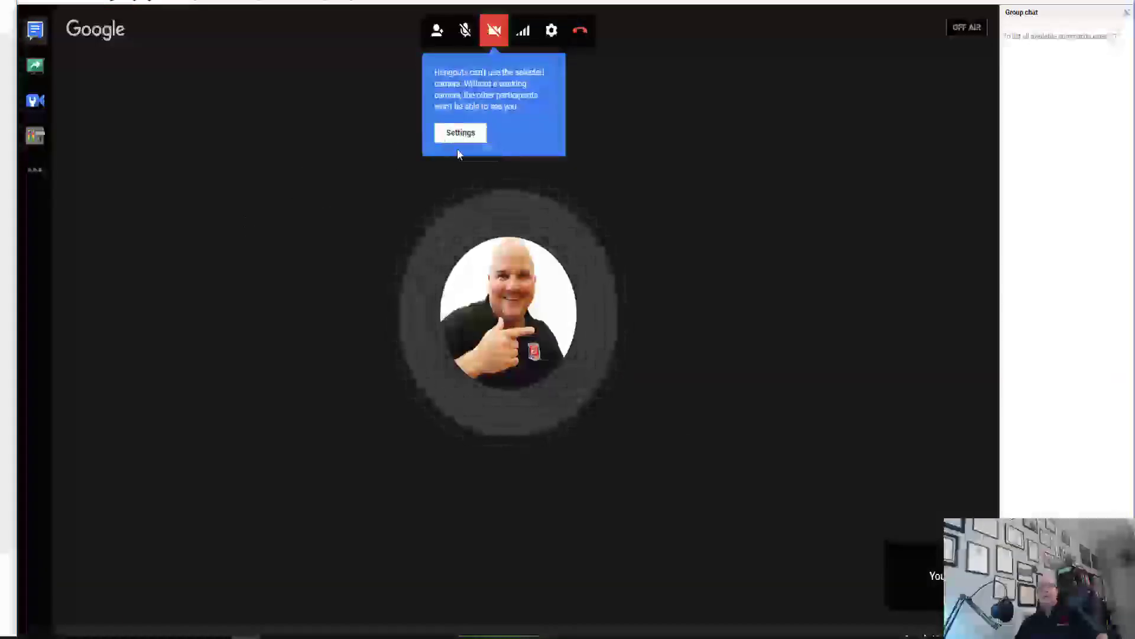
click(560, 61)
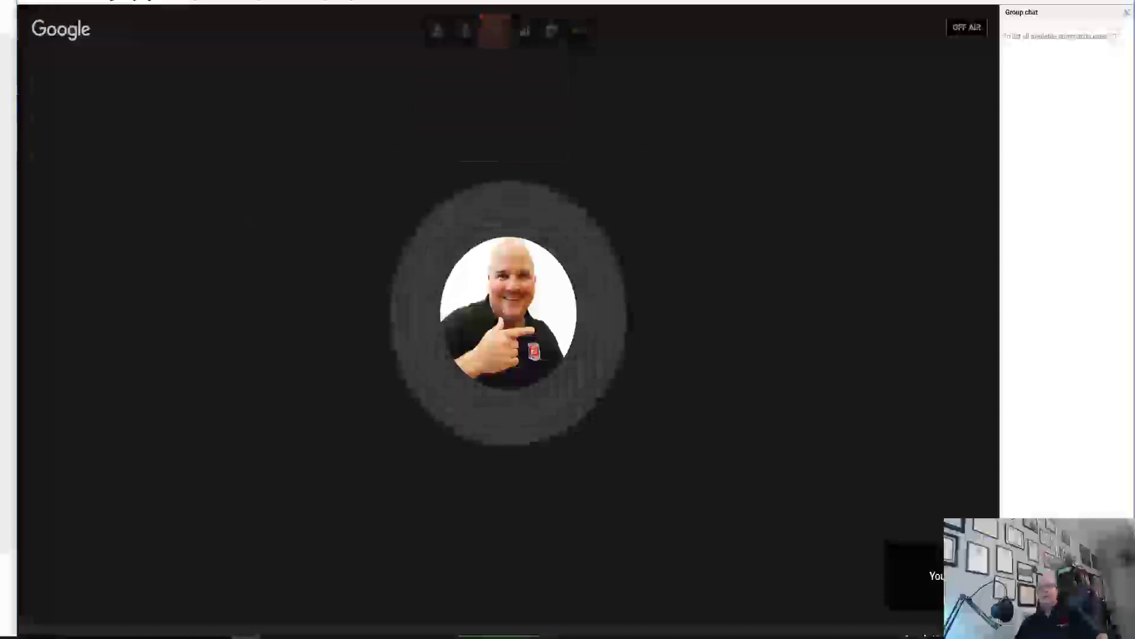